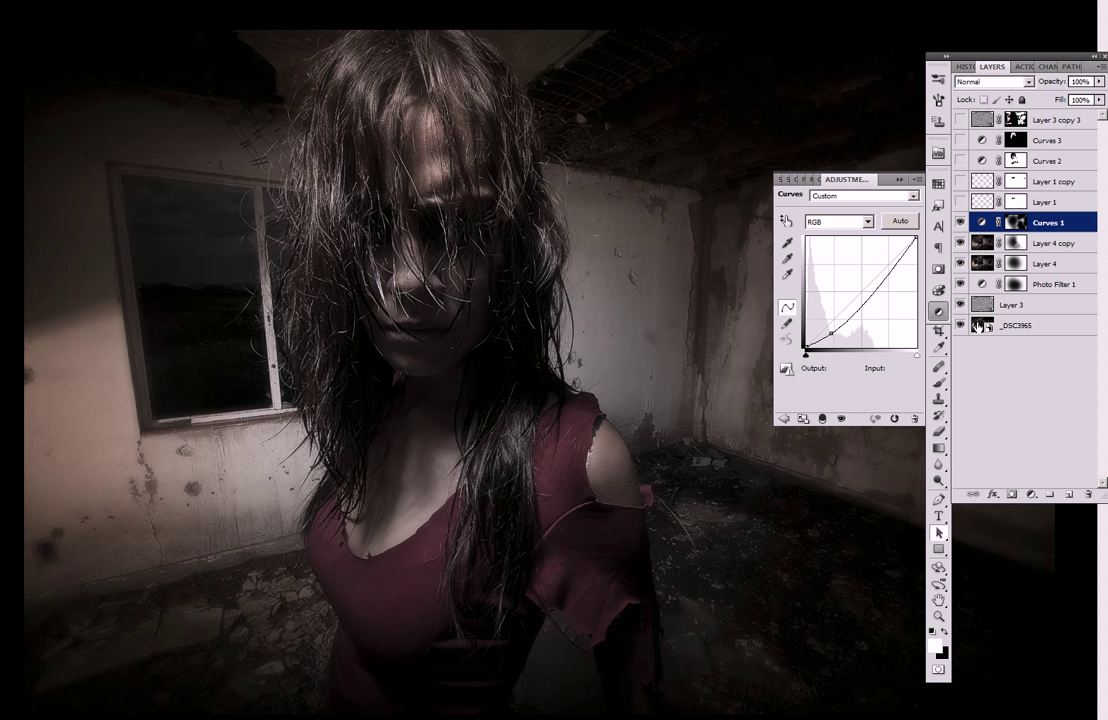
Step: Open the raw settings of the _DSC3965 smart object, review its basic and point tone curve settings, and close them without changes
{"action": "left_click", "coordinate": [979, 326]}
{"action": "double_click", "coordinate": [979, 326]}
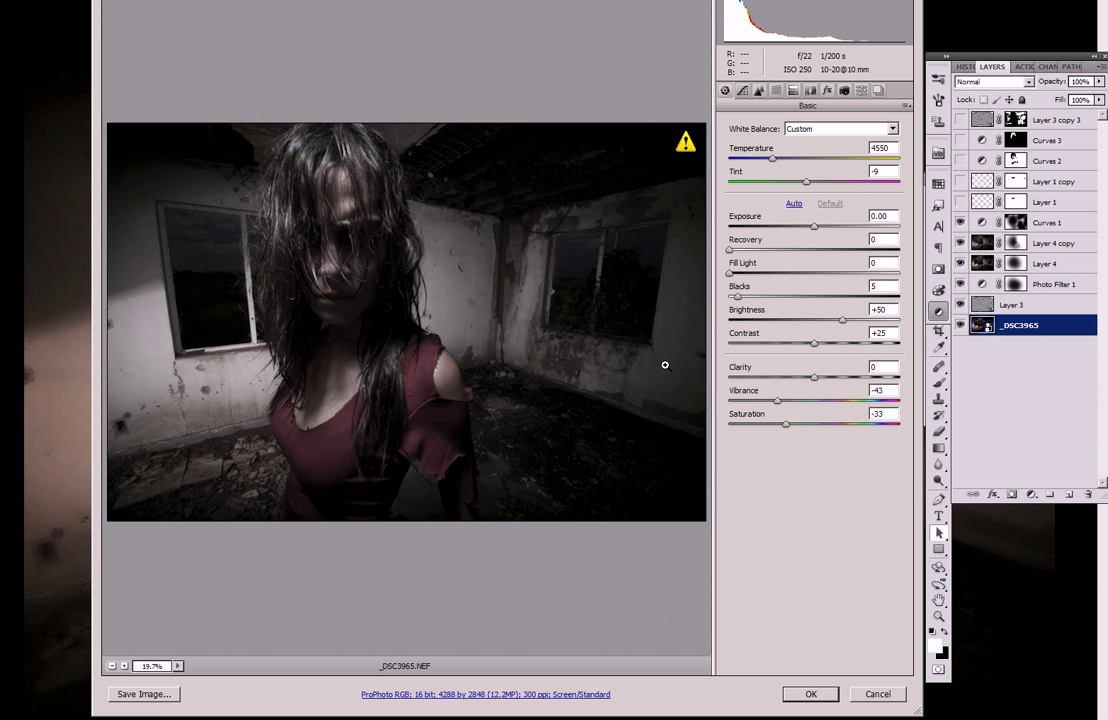
{"action": "left_click", "coordinate": [745, 91]}
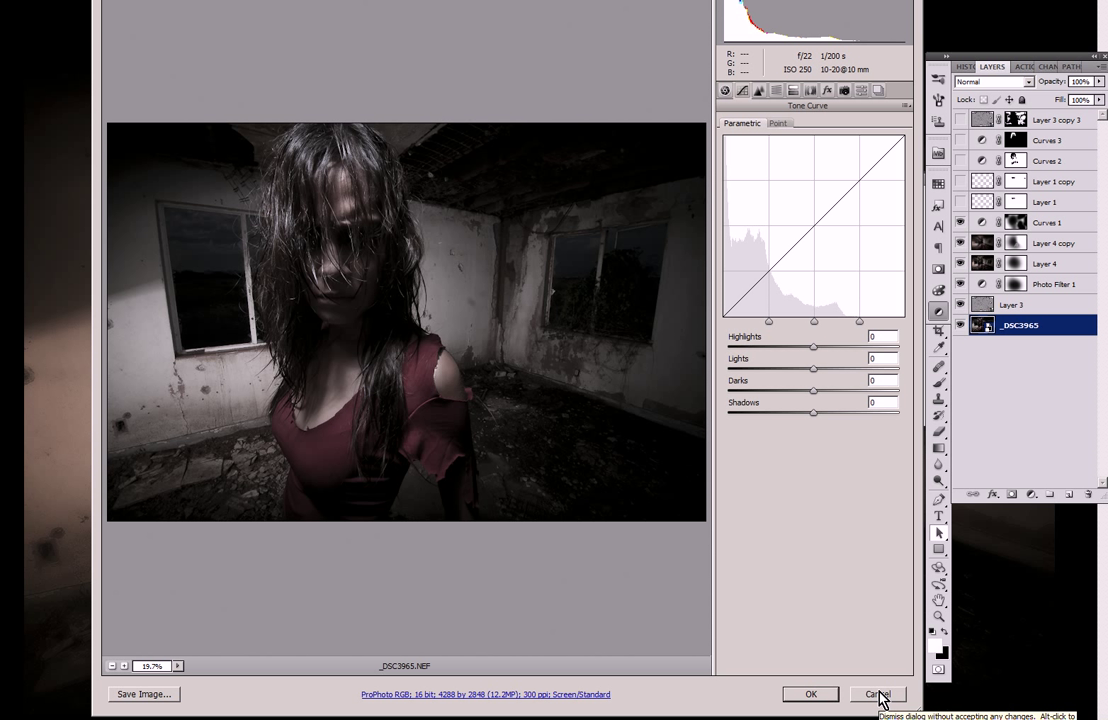
{"action": "left_click", "coordinate": [778, 124]}
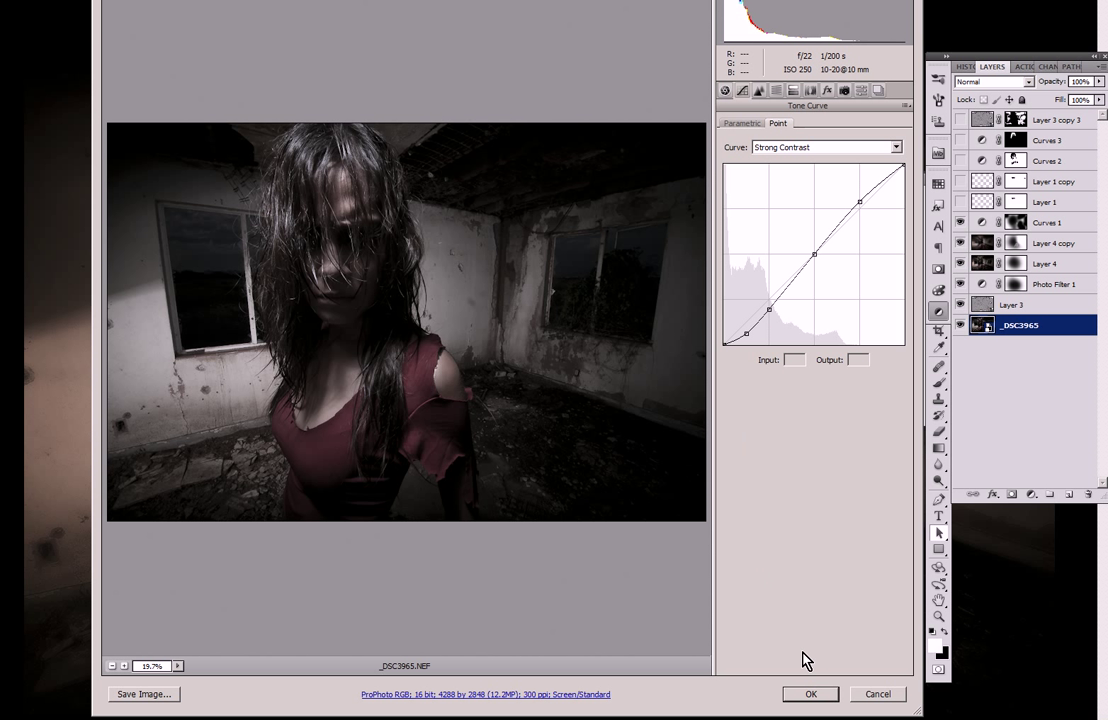
{"action": "left_click", "coordinate": [879, 697]}
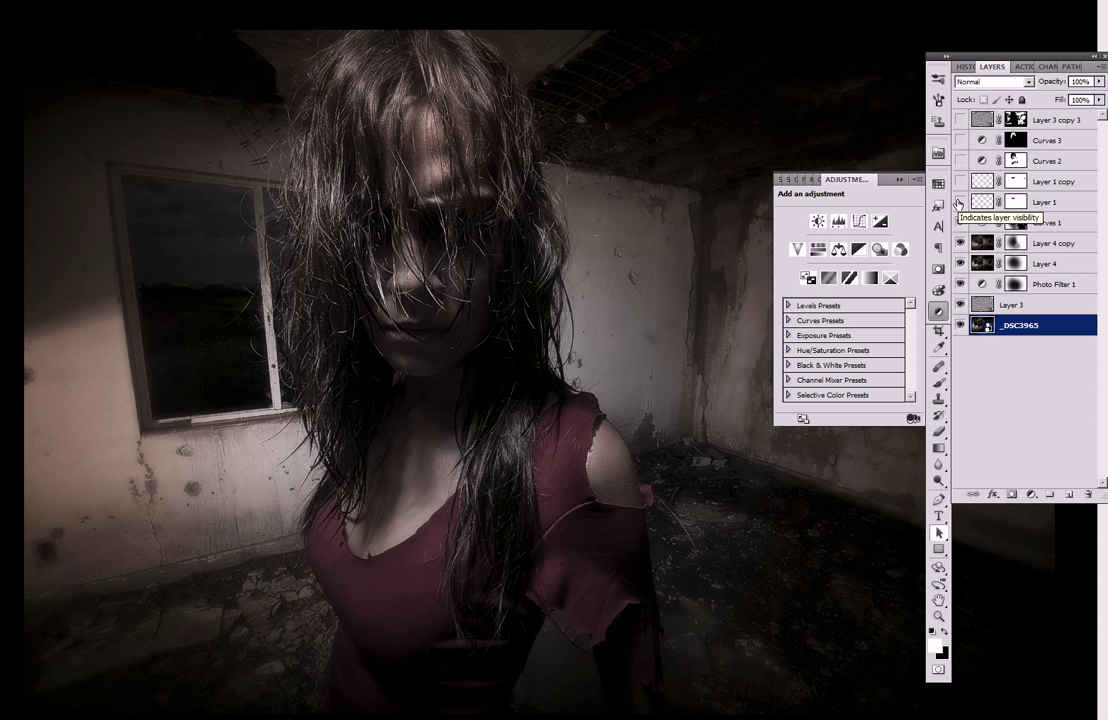
Step: Make Layer 1 visible and inspect its effect on the woman's eyes up close
{"action": "left_click", "coordinate": [960, 204]}
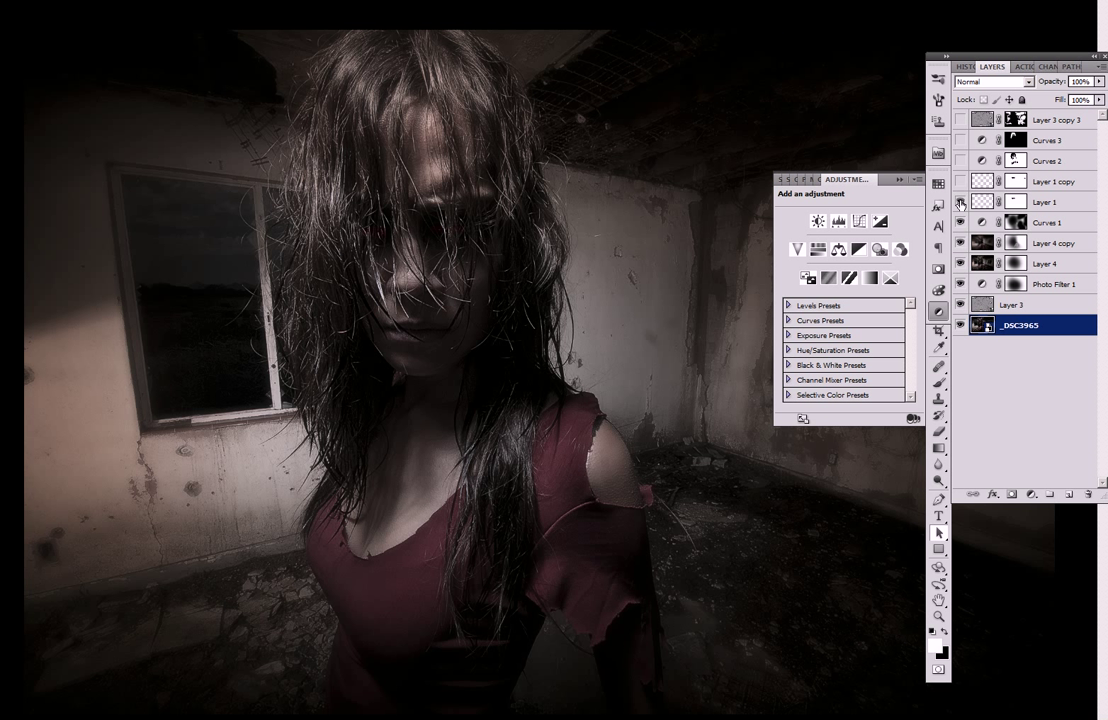
{"action": "left_click", "coordinate": [939, 617]}
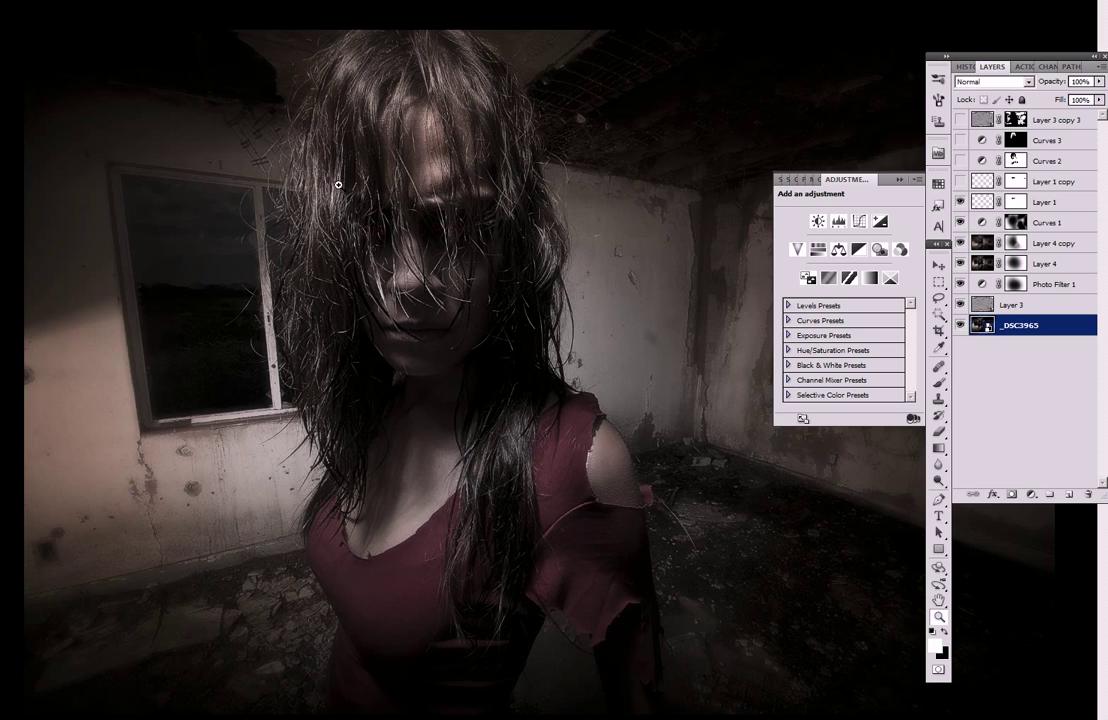
{"action": "left_click", "coordinate": [430, 232]}
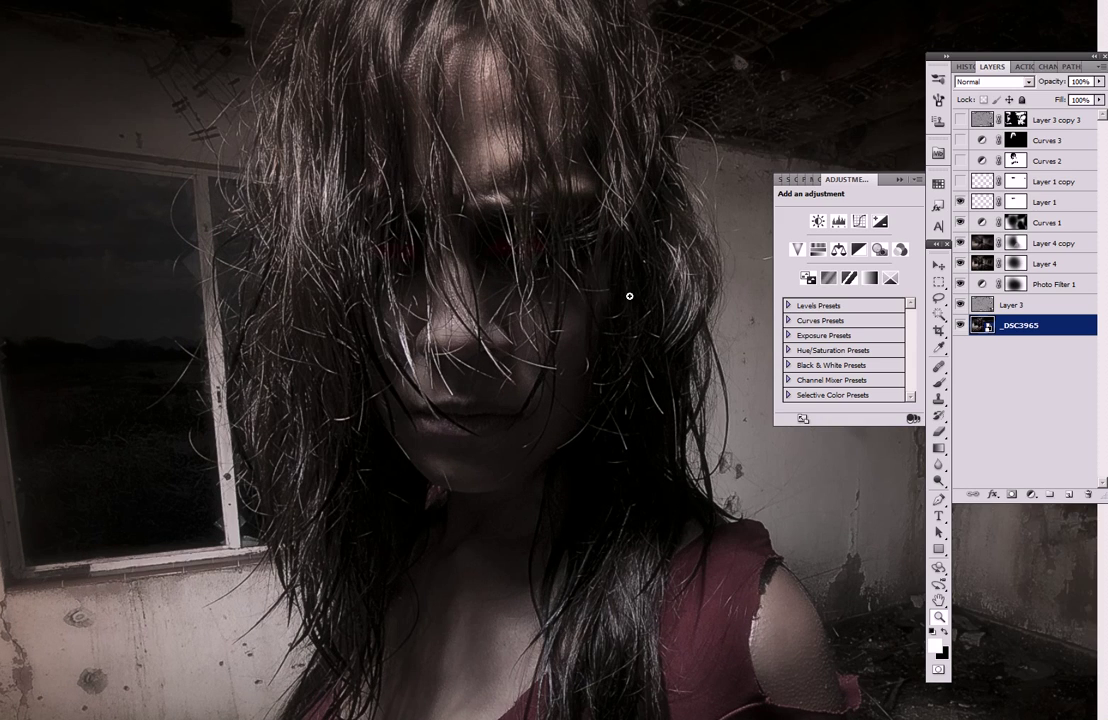
{"action": "left_click", "coordinate": [545, 257]}
{"action": "left_click", "coordinate": [484, 264]}
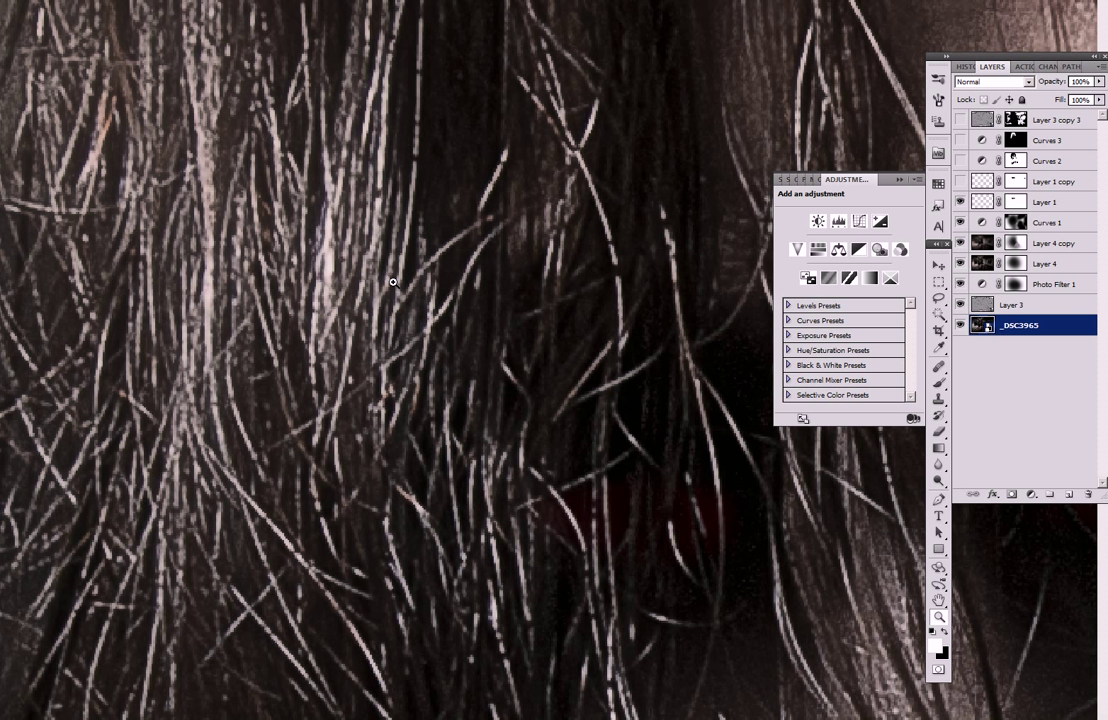
{"action": "key", "text": "ctrl+0"}
{"action": "right_click", "coordinate": [470, 285]}
{"action": "left_click", "coordinate": [431, 245]}
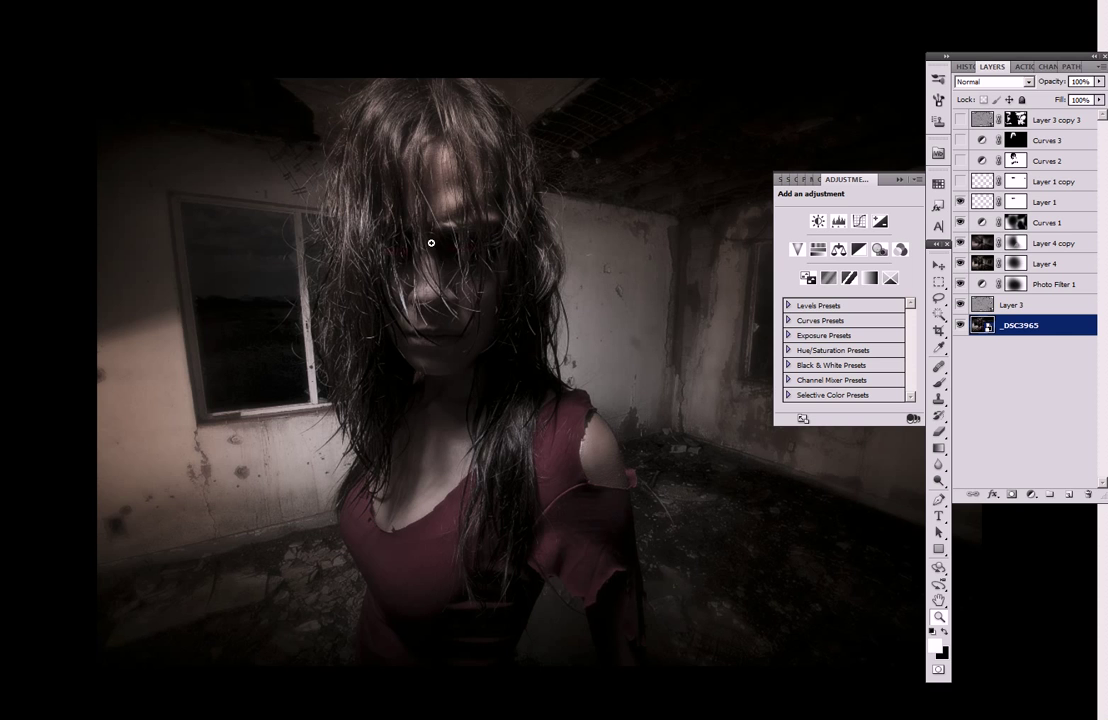
{"action": "left_click", "coordinate": [431, 243]}
{"action": "left_click", "coordinate": [435, 232]}
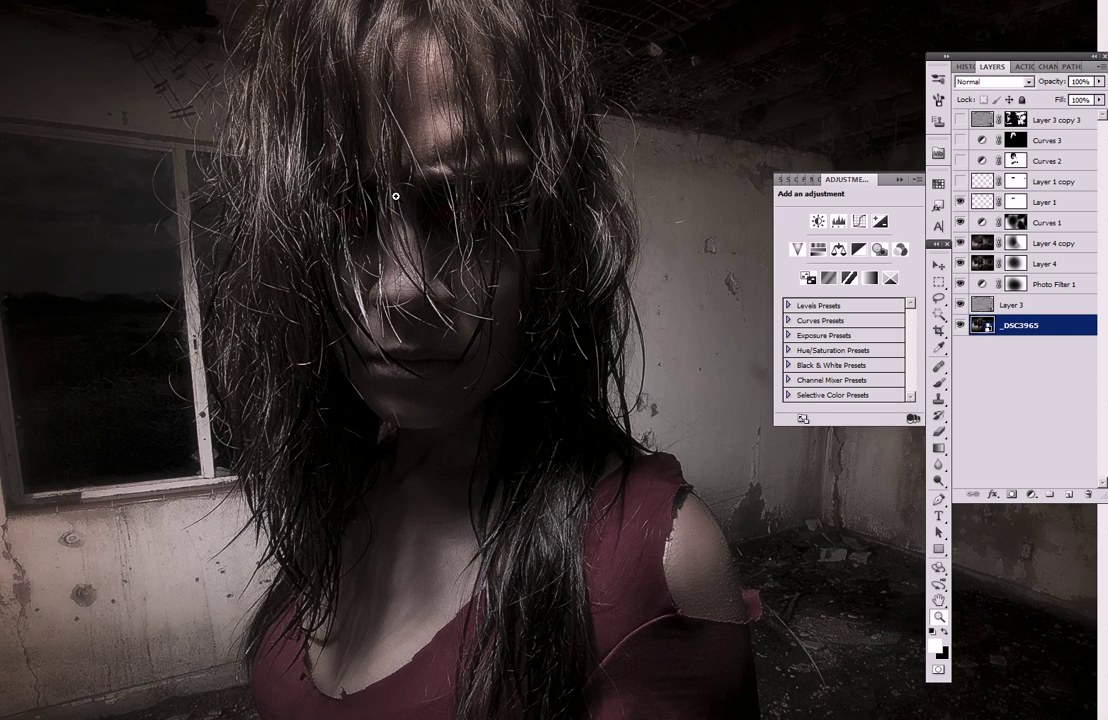
{"action": "left_click", "coordinate": [417, 196]}
{"action": "left_click", "coordinate": [638, 207]}
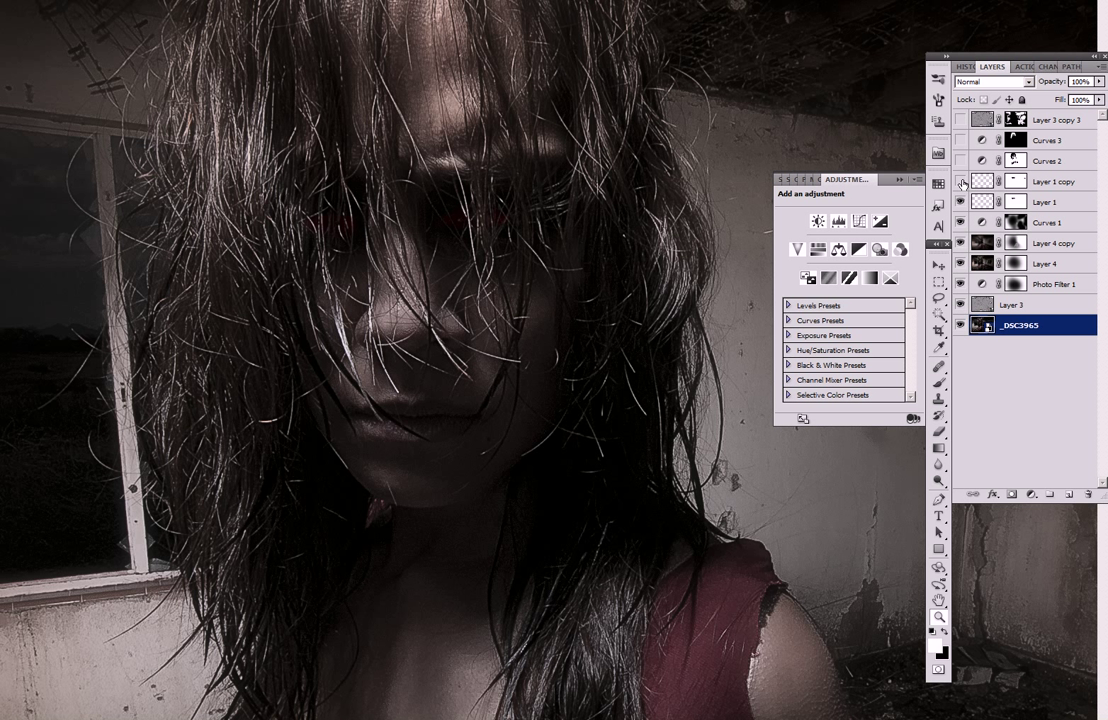
Step: Make Layer 1 copy visible, select it to check its blend settings, and view the whole image
{"action": "left_click", "coordinate": [960, 181]}
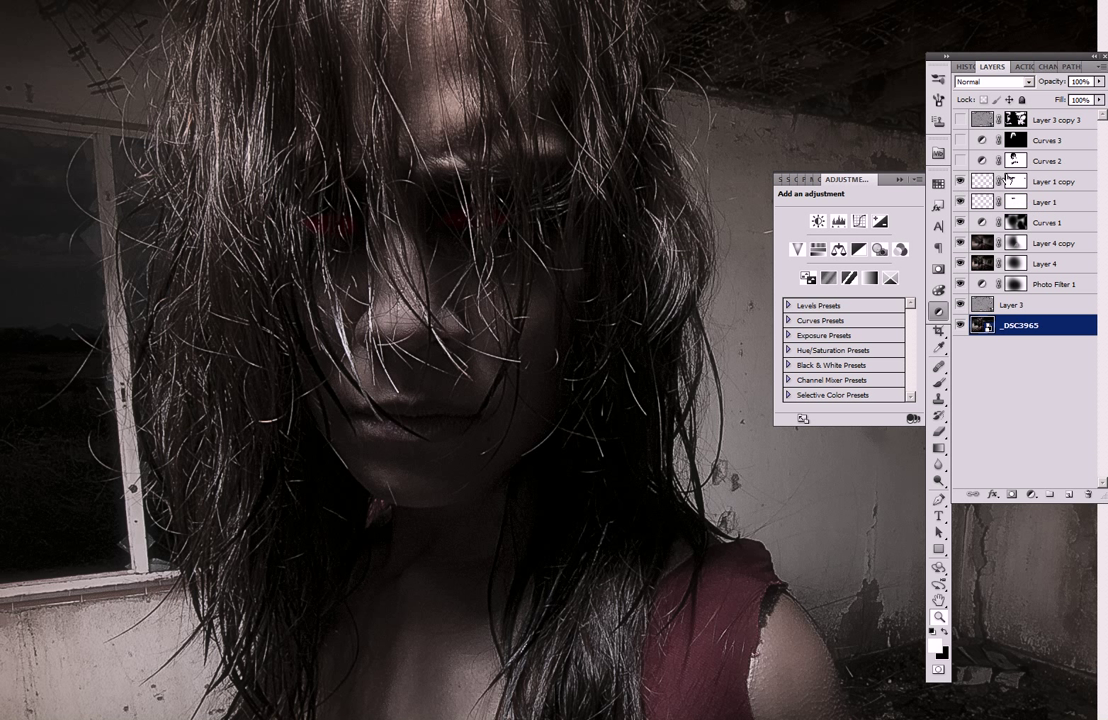
{"action": "left_click", "coordinate": [982, 183]}
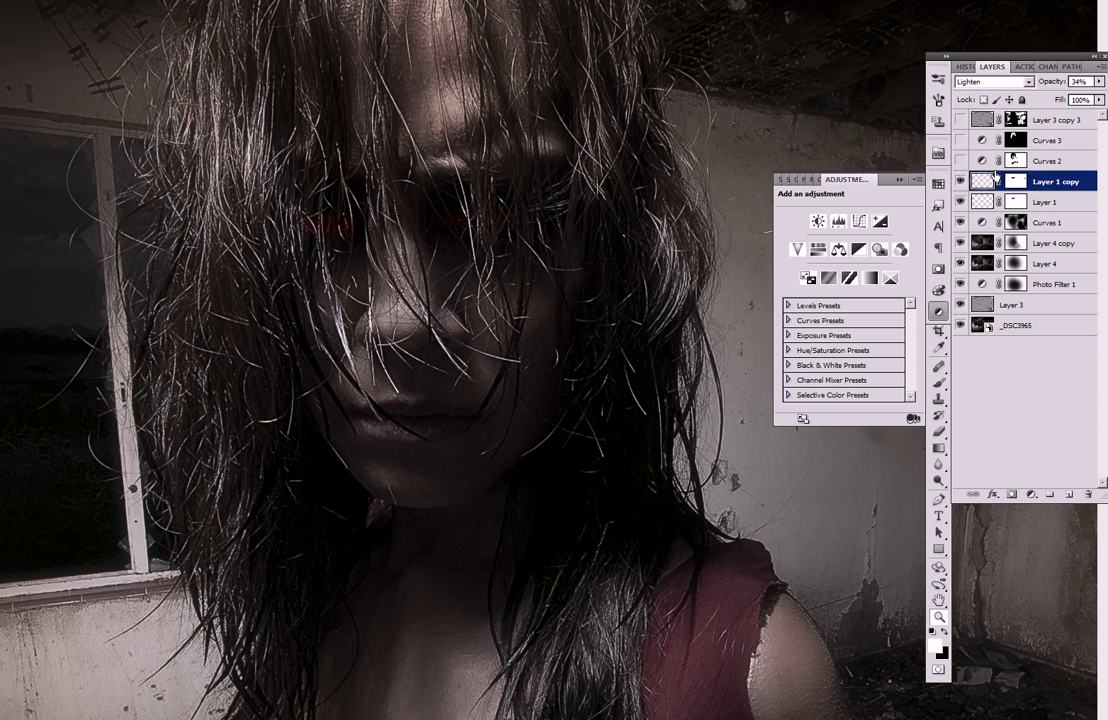
{"action": "right_click", "coordinate": [388, 347]}
{"action": "left_click", "coordinate": [428, 358]}
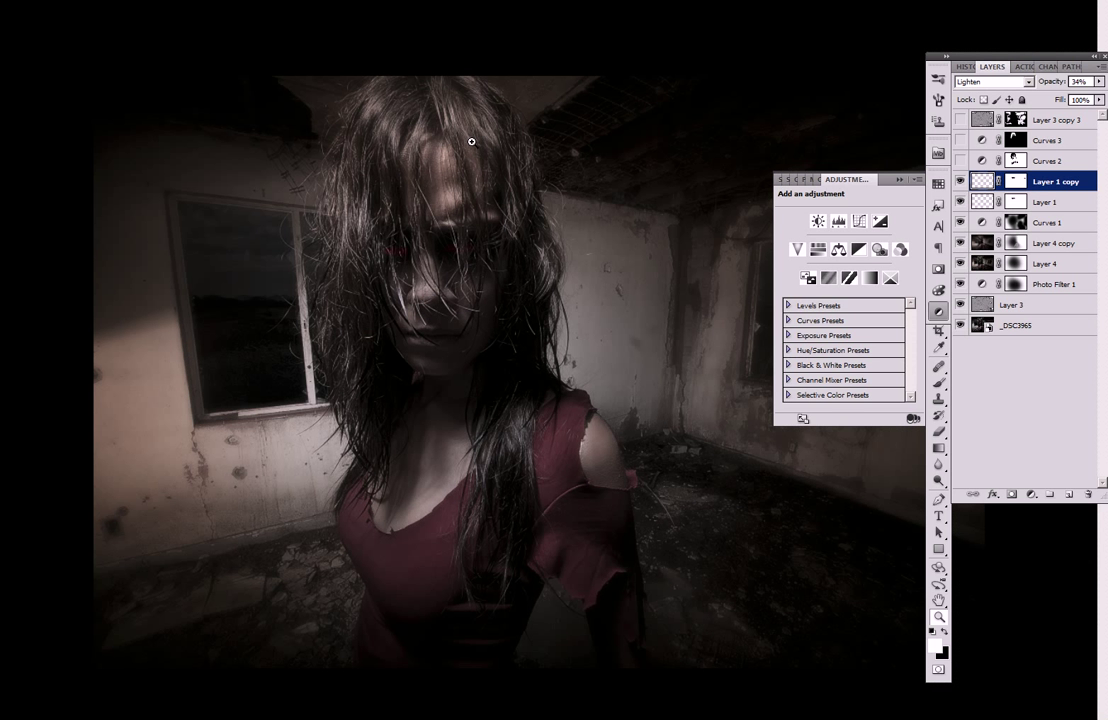
Step: Make the Curves 2 adjustment layer visible and review its curve
{"action": "left_click", "coordinate": [960, 161]}
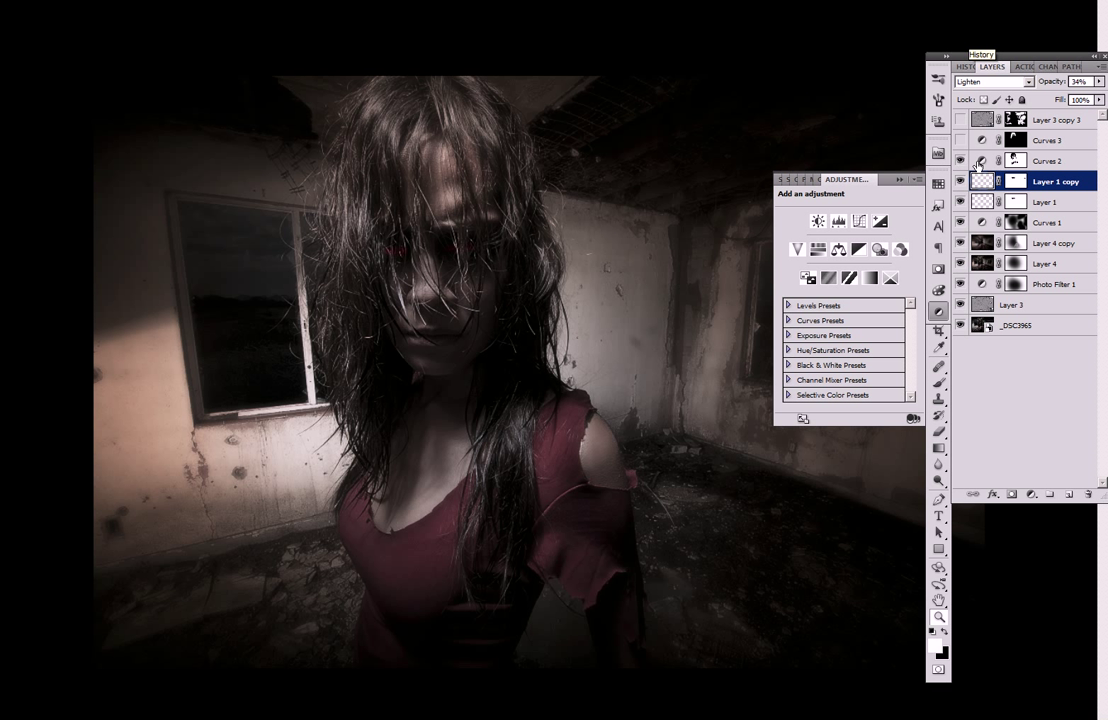
{"action": "left_click", "coordinate": [985, 161]}
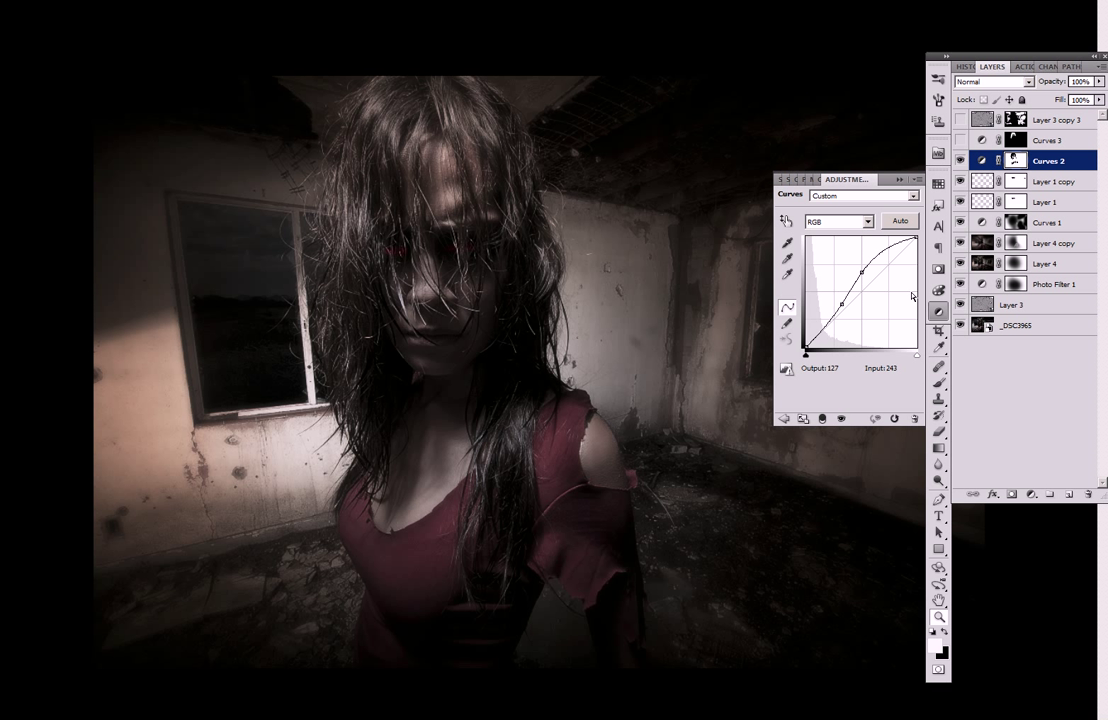
{"action": "left_click", "coordinate": [901, 180]}
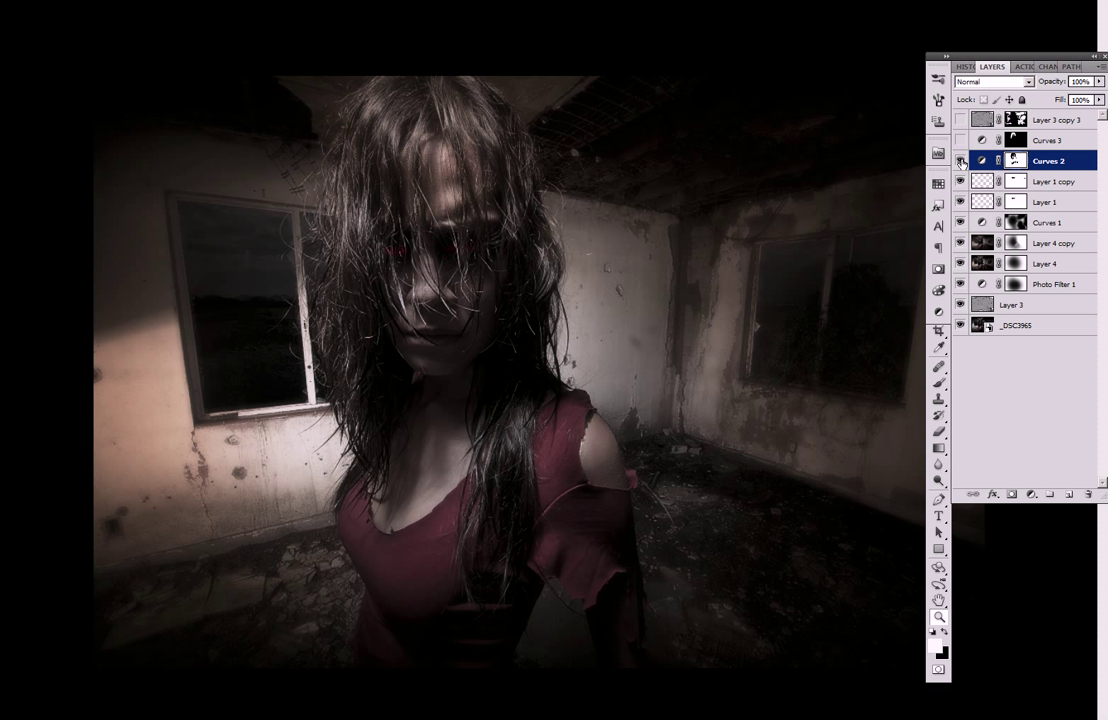
Step: Compare the image with and without the Curves 2 adjustment by toggling its visibility repeatedly
{"action": "left_click", "coordinate": [960, 161]}
{"action": "left_click", "coordinate": [960, 161]}
{"action": "left_click", "coordinate": [960, 161]}
{"action": "left_click", "coordinate": [960, 161]}
{"action": "left_click", "coordinate": [960, 161]}
{"action": "left_click", "coordinate": [960, 161]}
{"action": "left_click", "coordinate": [960, 161]}
{"action": "left_click", "coordinate": [961, 161]}
Step: Make the Curves 3 adjustment layer visible and review its curve
{"action": "left_click", "coordinate": [960, 141]}
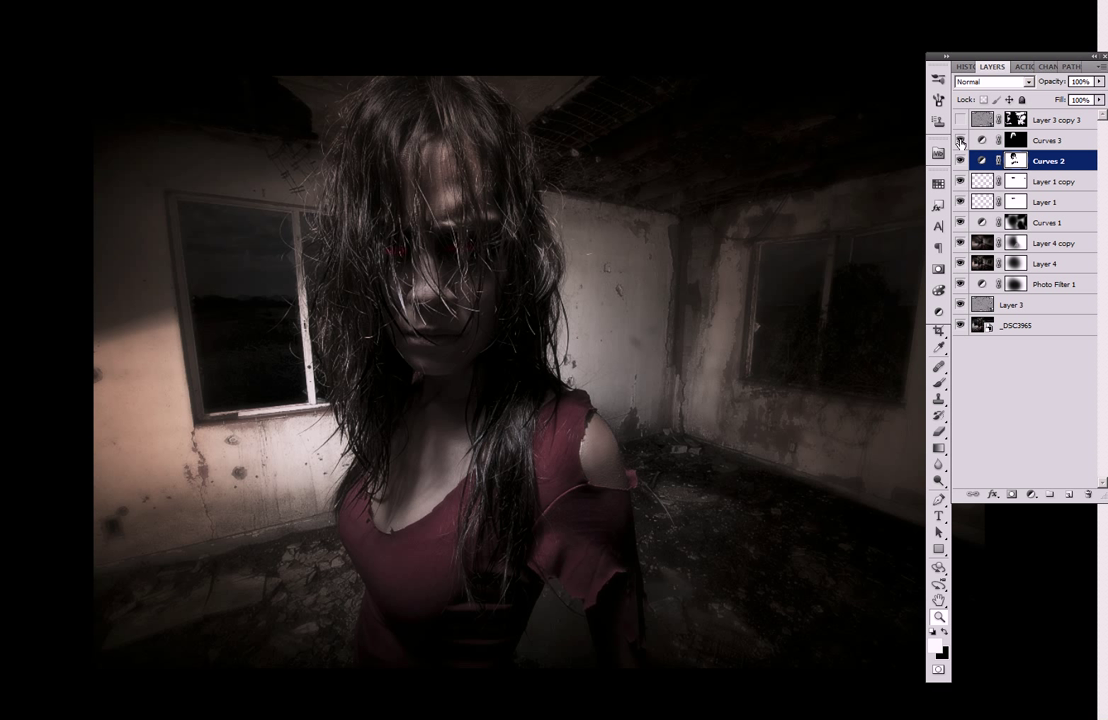
{"action": "left_click", "coordinate": [960, 141]}
{"action": "double_click", "coordinate": [981, 140]}
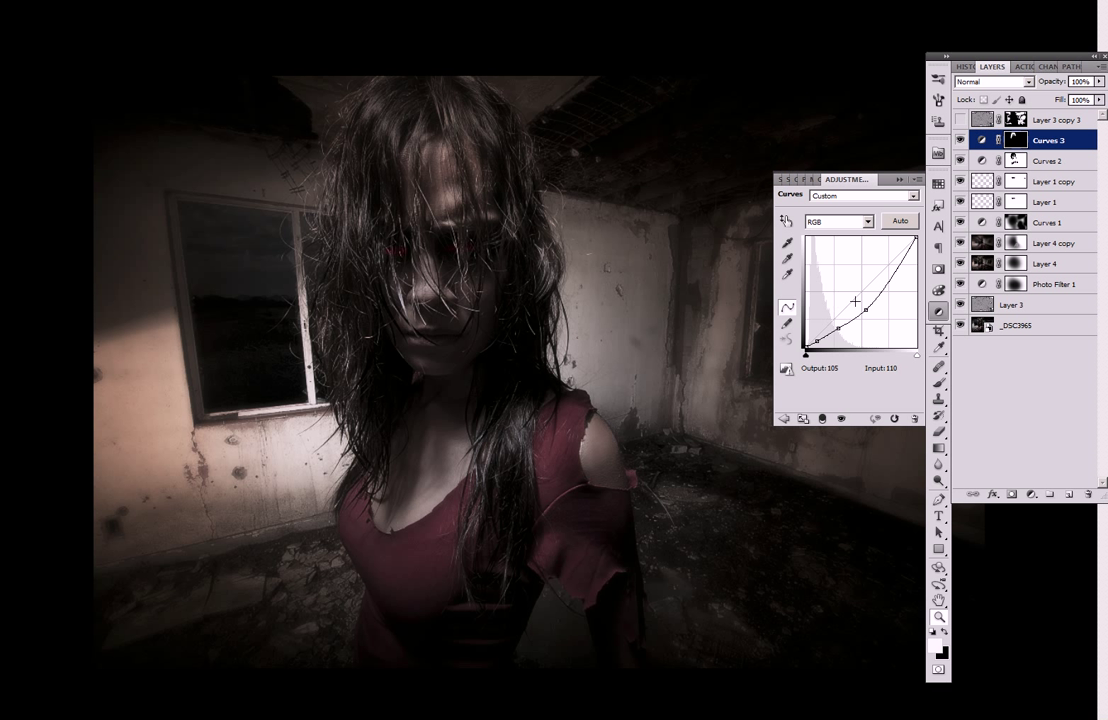
{"action": "left_click", "coordinate": [898, 179]}
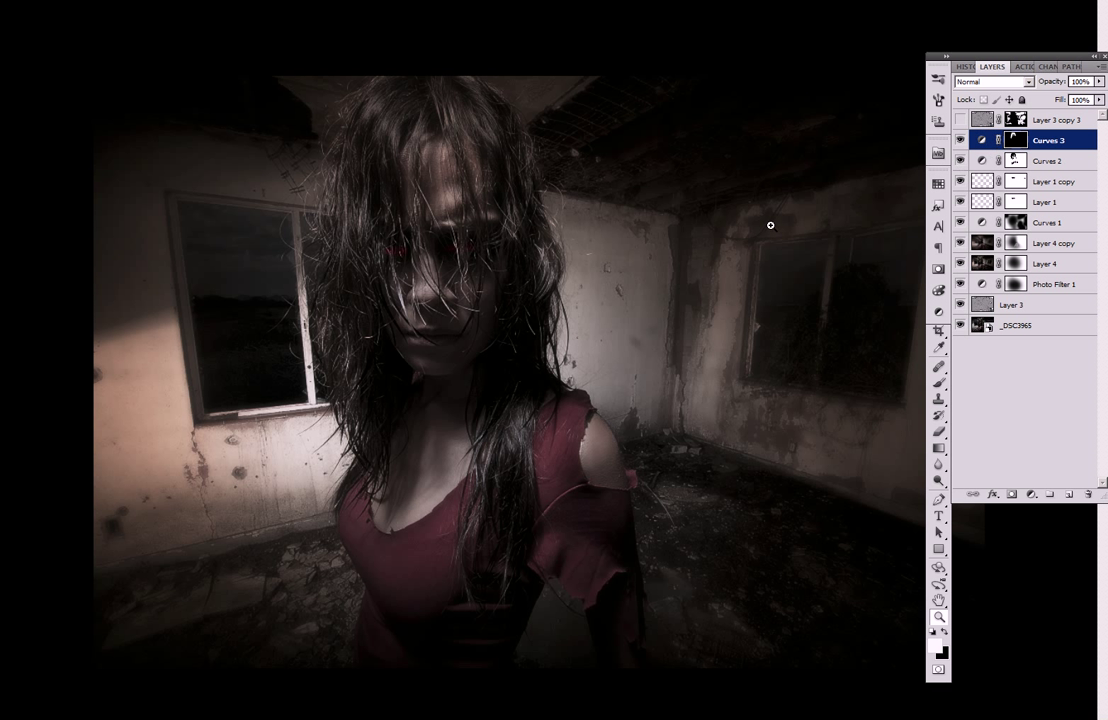
Step: Compare the image with and without Layer 3 copy 3, leaving the layer visible
{"action": "left_click", "coordinate": [960, 119]}
{"action": "left_click", "coordinate": [960, 119]}
{"action": "left_click", "coordinate": [960, 119]}
{"action": "left_click", "coordinate": [960, 119]}
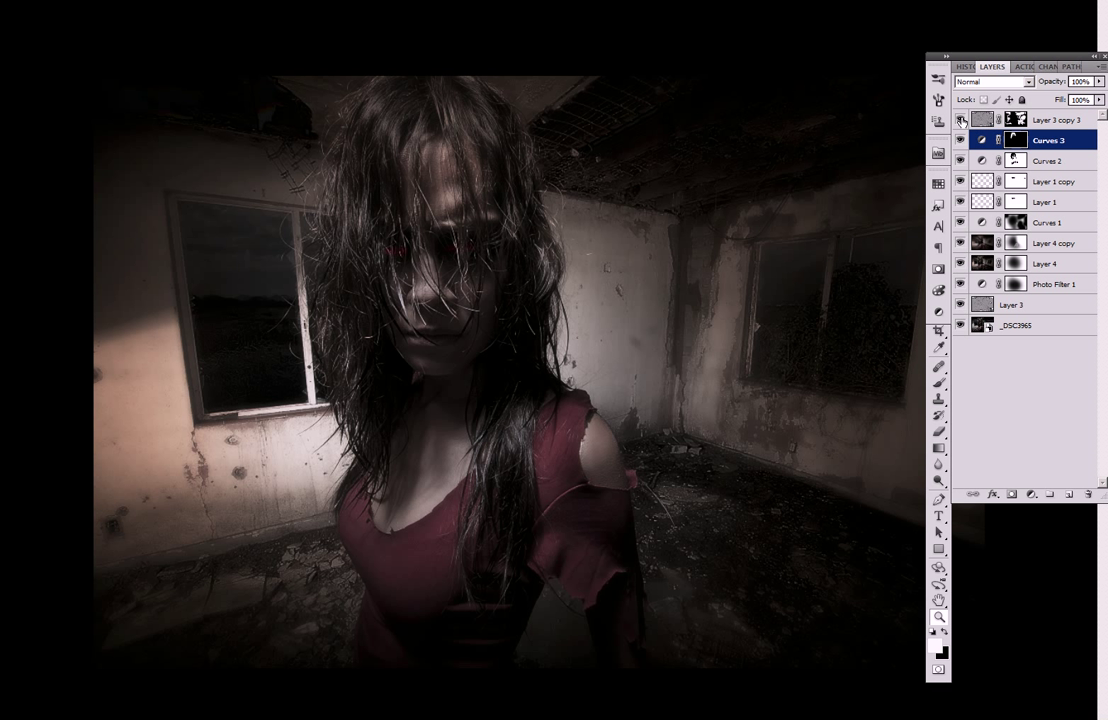